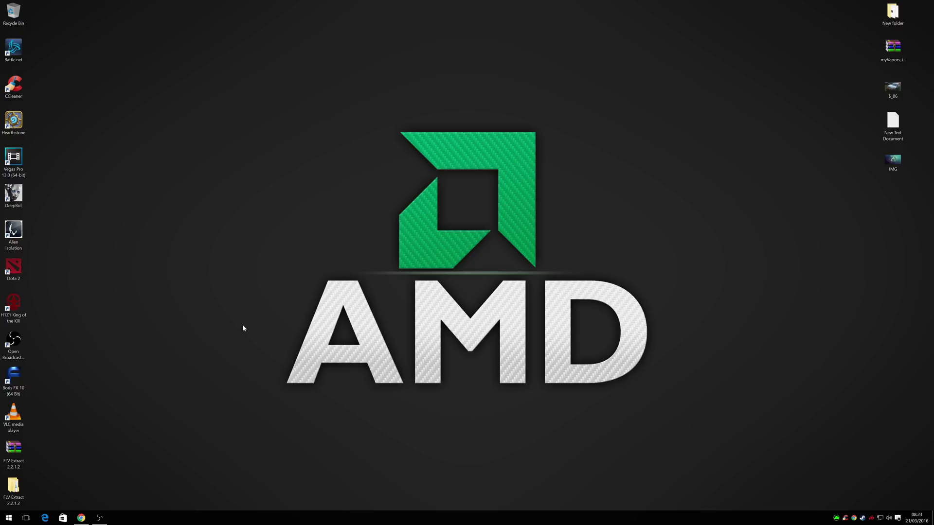
- In Chrome, copy the paradoxwizard.co.uk/repo/ address from the Index of /repo tab
click(81, 519)
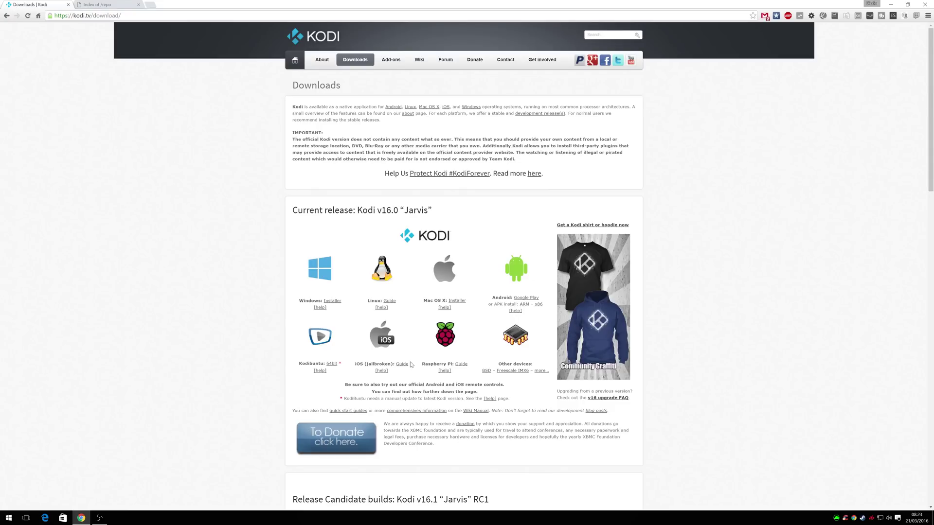
scroll(305, 289, down, 3)
scroll(311, 317, up, 3)
click(96, 4)
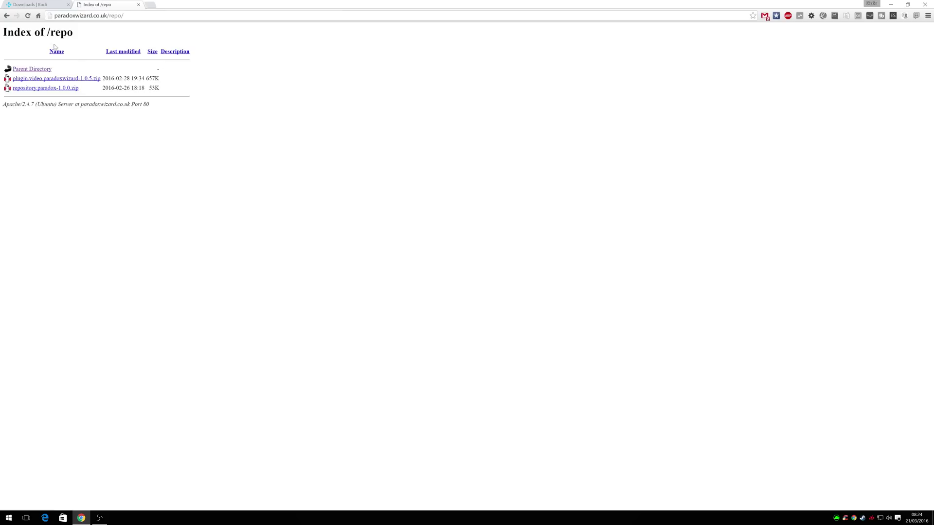
click(155, 15)
right_click(156, 16)
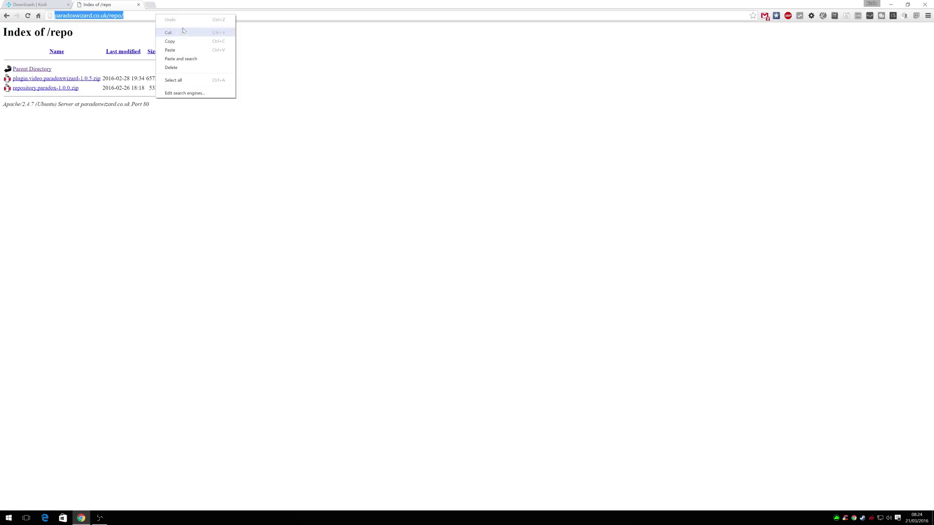
click(186, 42)
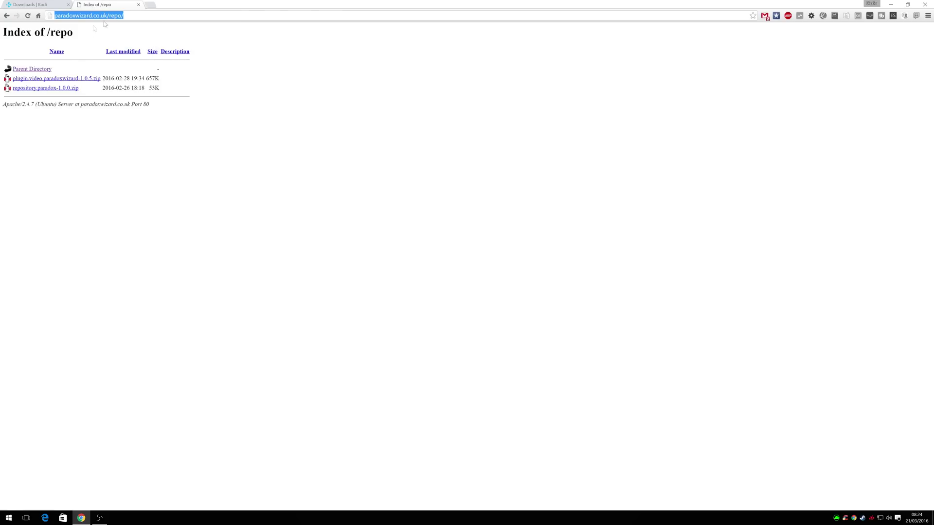
- Return to the Kodi downloads tab, minimize Chrome and bring up the Windows Start menu
click(37, 4)
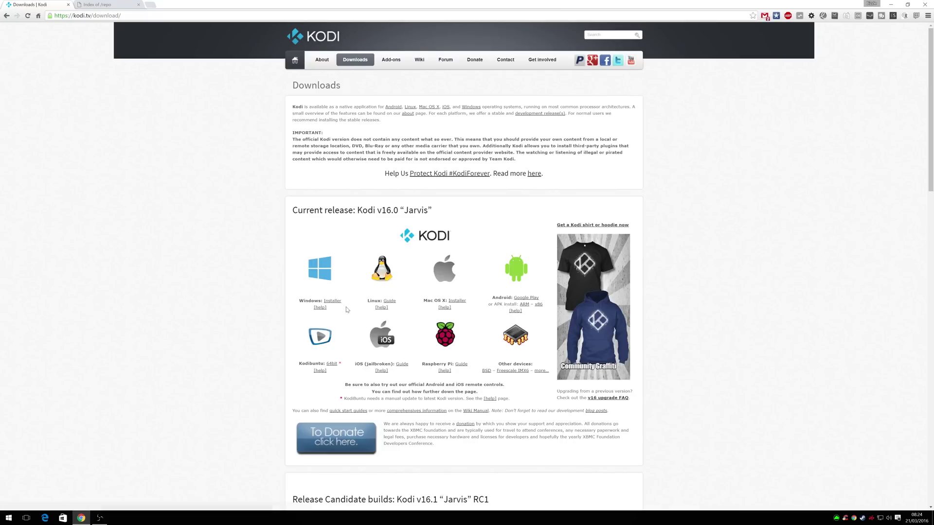
click(891, 4)
click(9, 518)
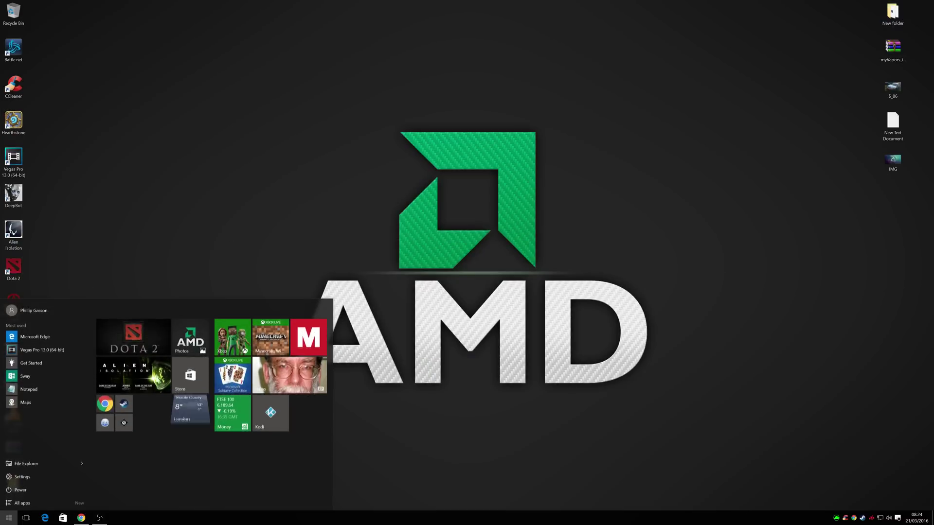
- Launch Kodi and open the File manager from the SYSTEM menu
click(273, 411)
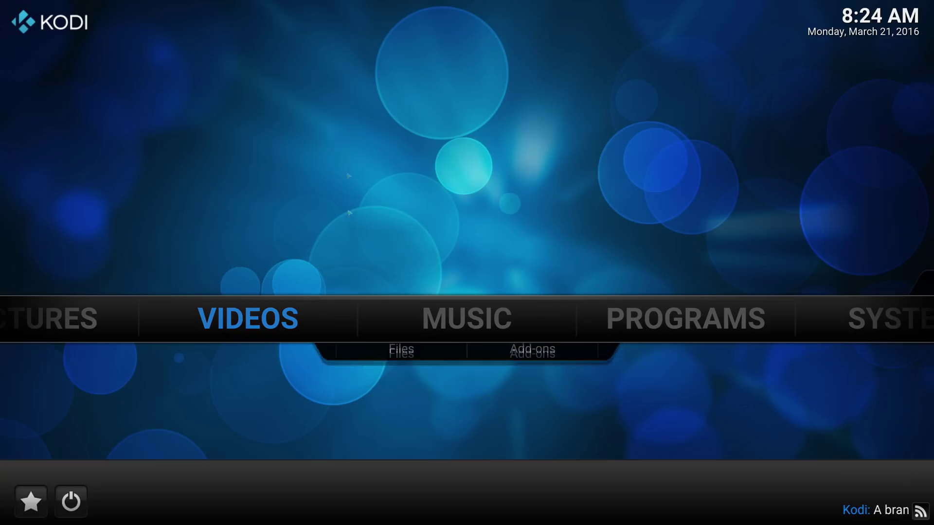
key(Left)
key(Left)
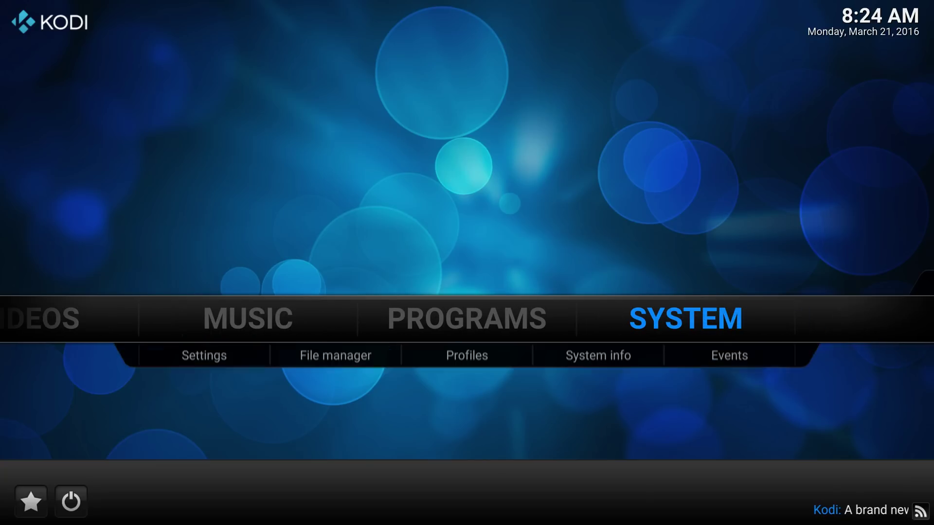
key(Right)
key(Right)
key(Right)
key(Right)
key(Right)
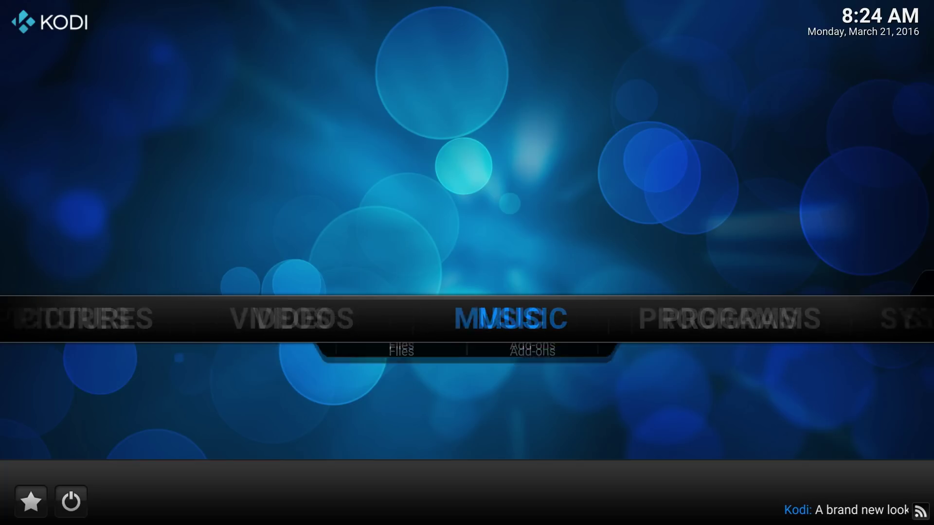
key(Left)
key(Right)
key(Down)
key(Right)
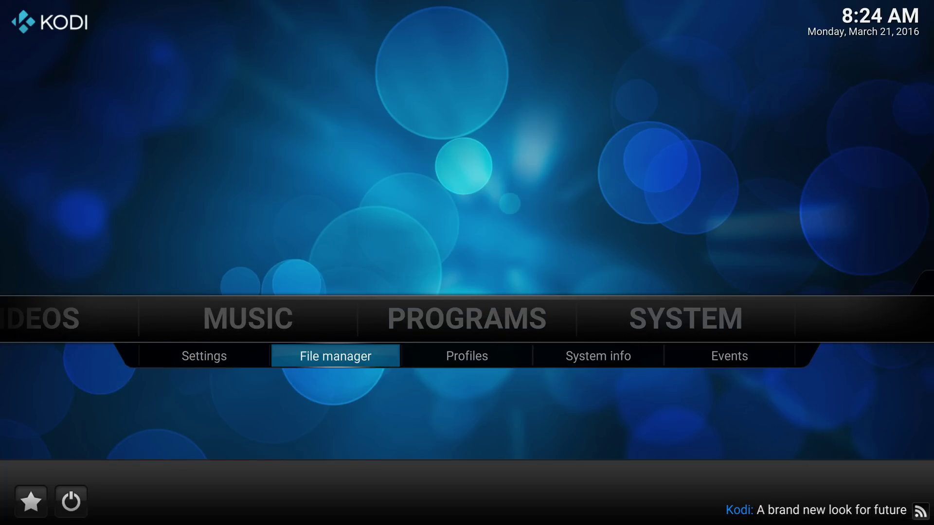
key(Return)
key(Down)
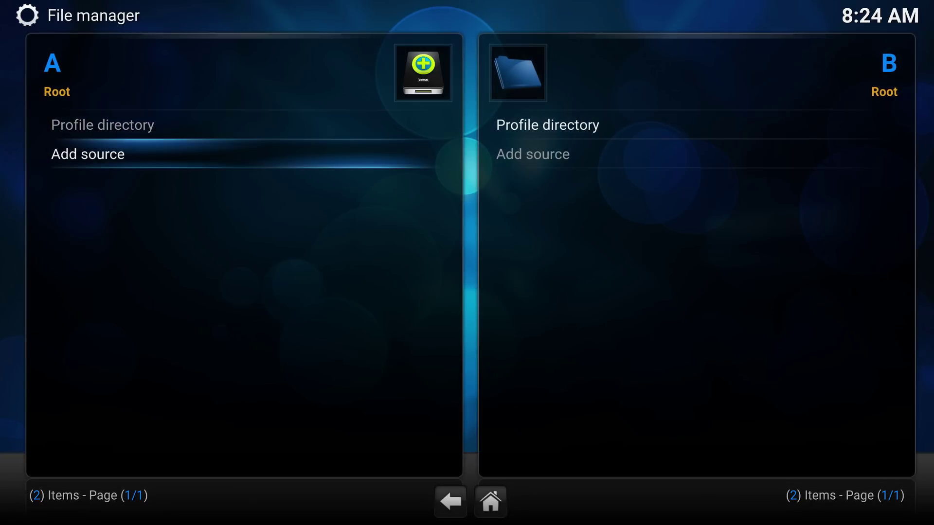
key(Return)
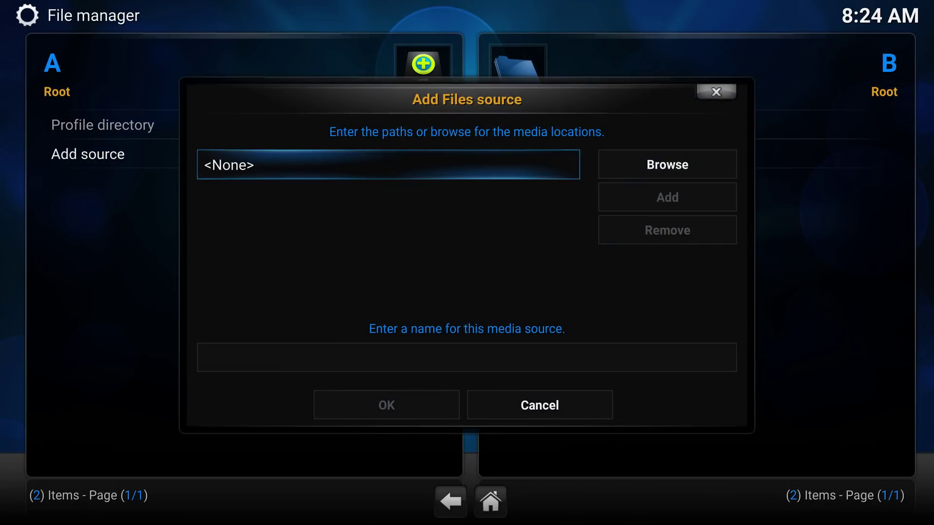
key(Return)
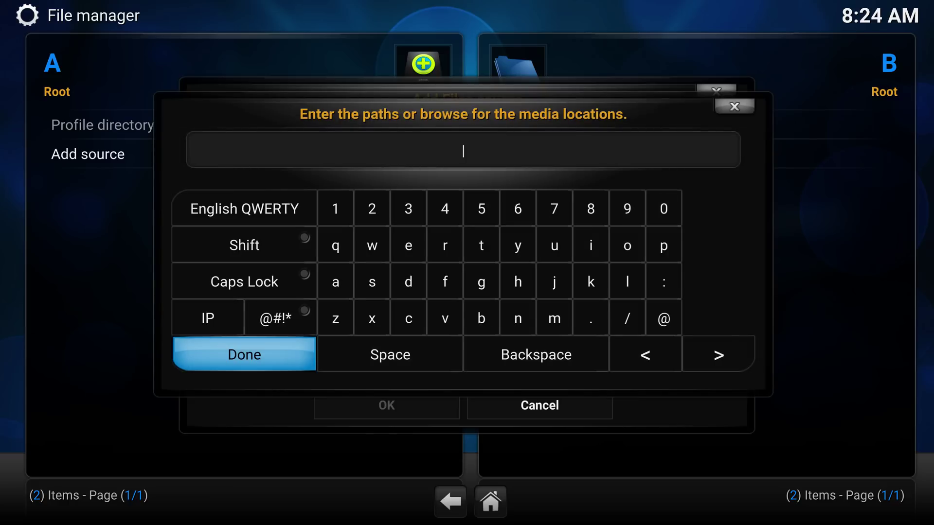
key(ctrl+v)
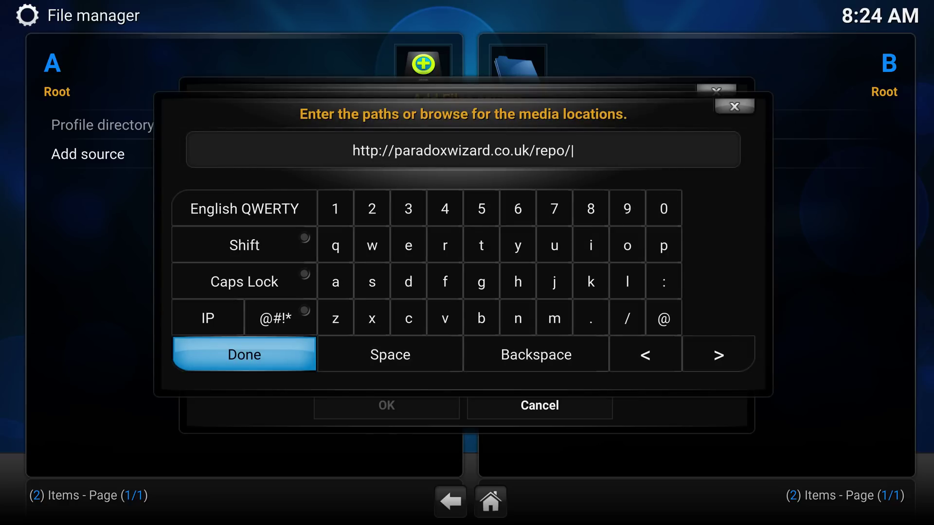
key(Return)
click(467, 357)
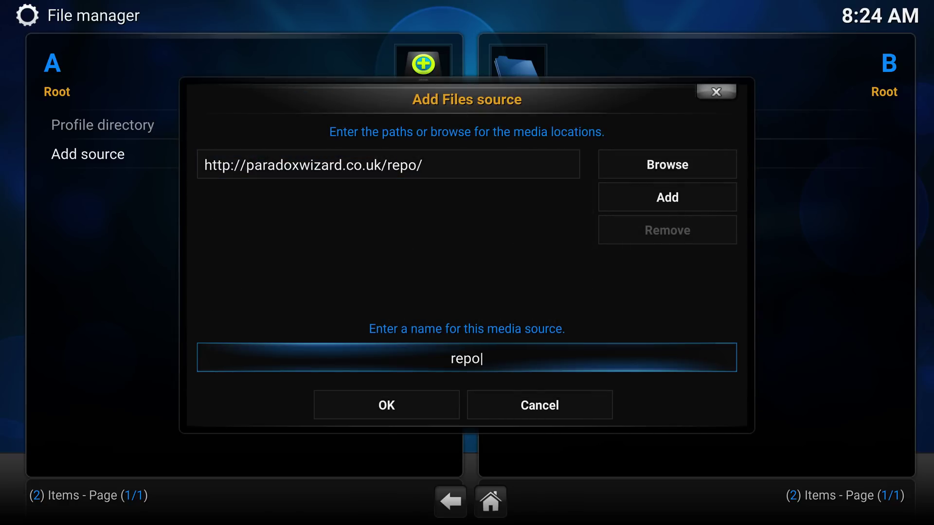
key(BackSpace)
key(BackSpace)
key(BackSpace)
key(BackSpace)
text(ParadoxWiza)
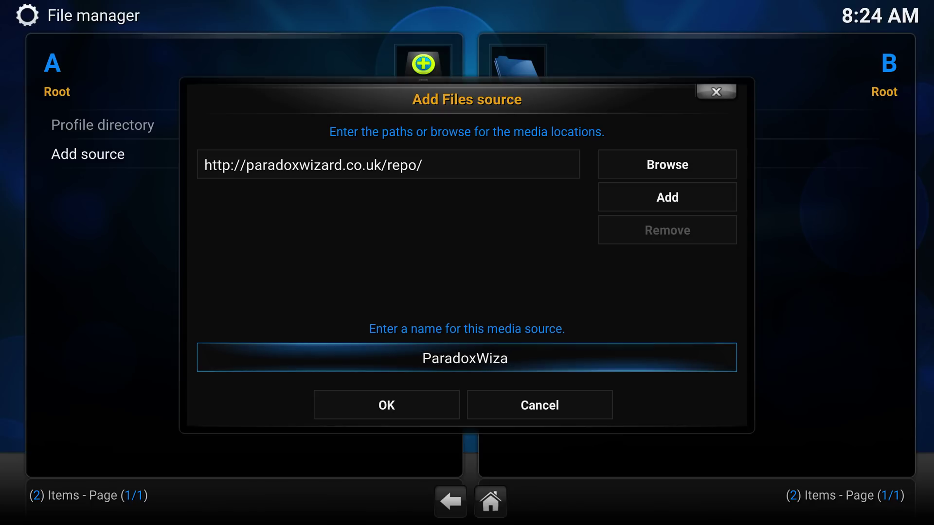
text(rd)
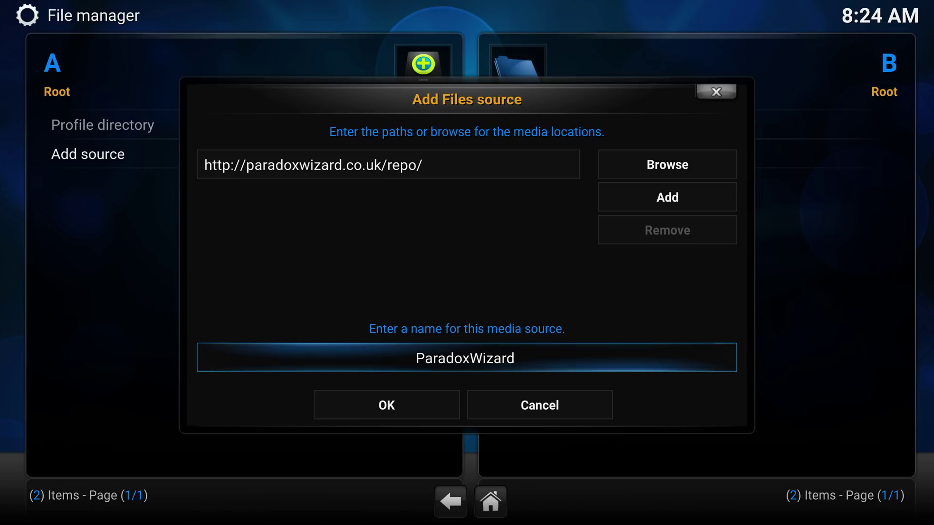
key(Down)
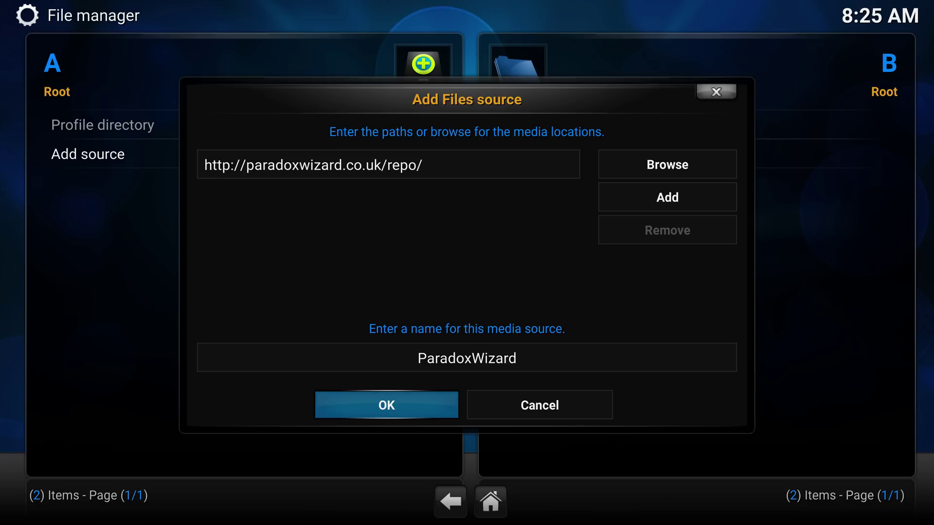
key(Return)
click(101, 126)
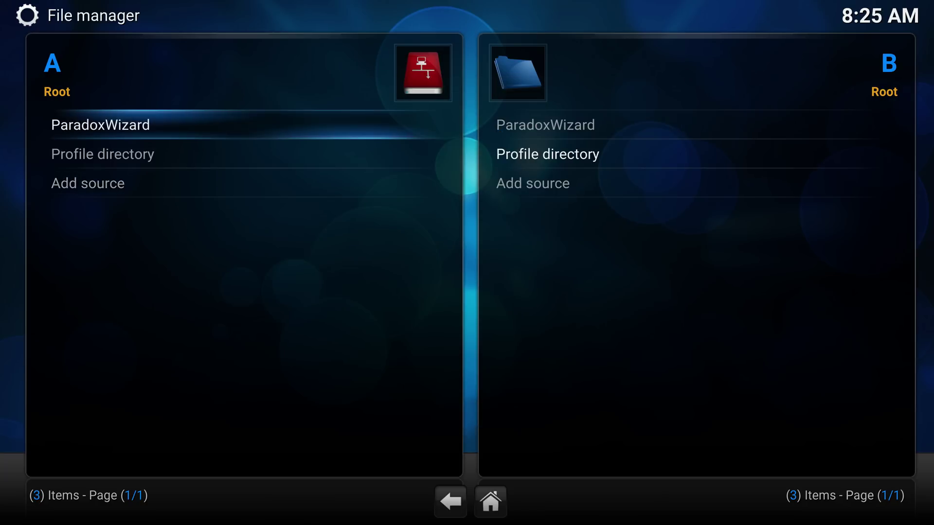
- Leave the File manager and open the Add-ons section of Kodi's System Settings
click(102, 154)
key(Escape)
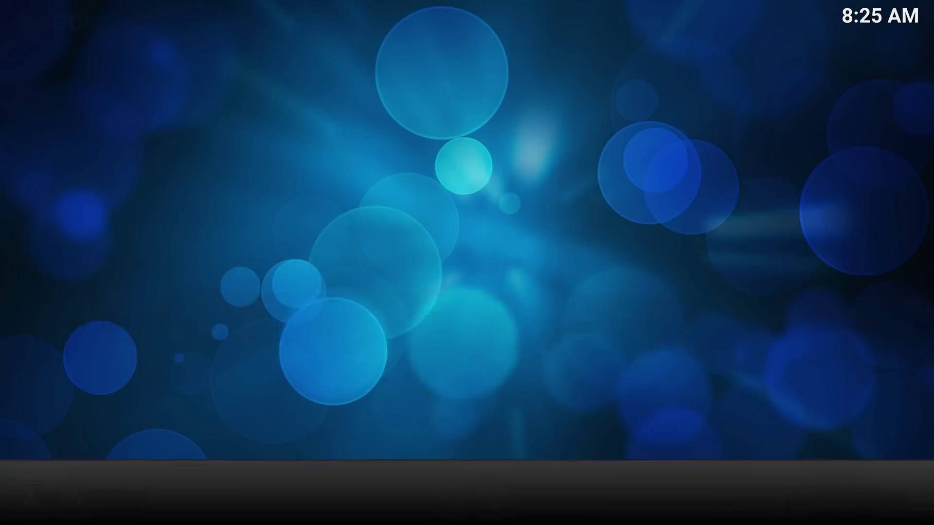
key(Left)
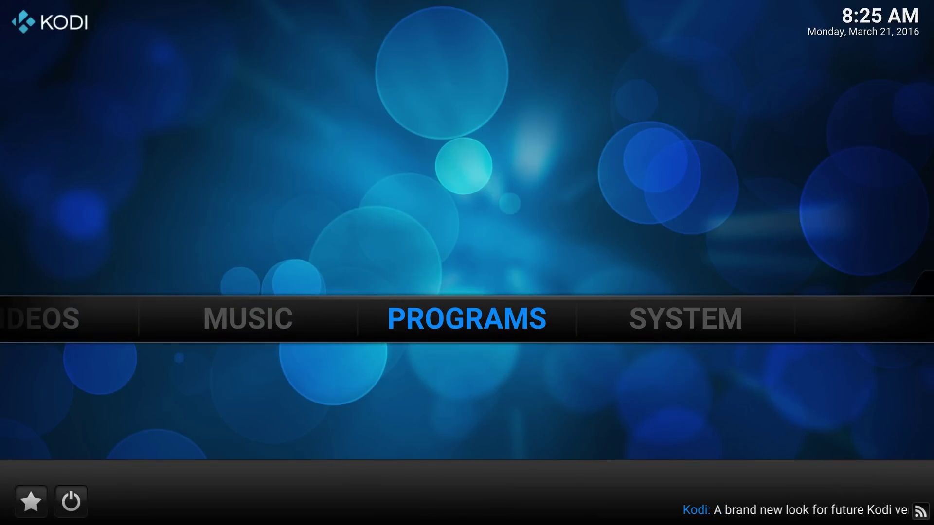
key(Right)
key(Down)
key(Left)
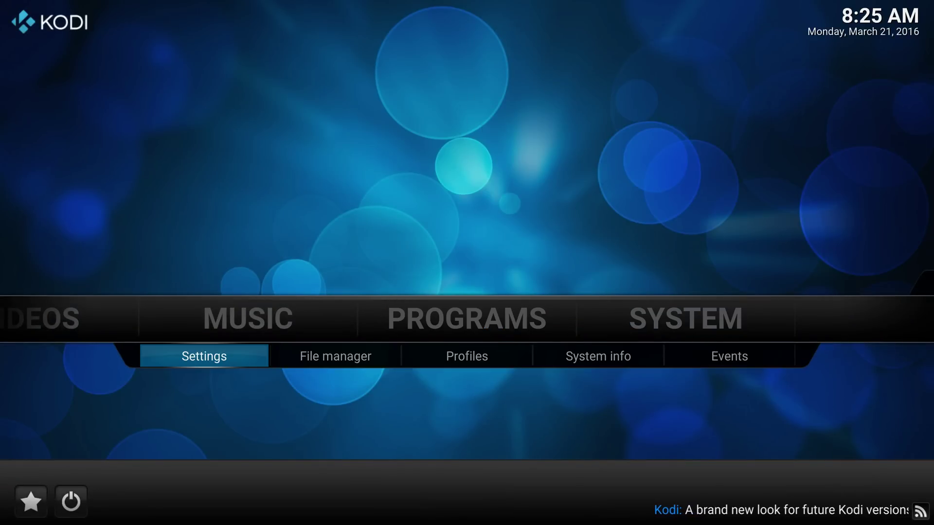
key(Return)
key(Down)
key(Down)
key(Down)
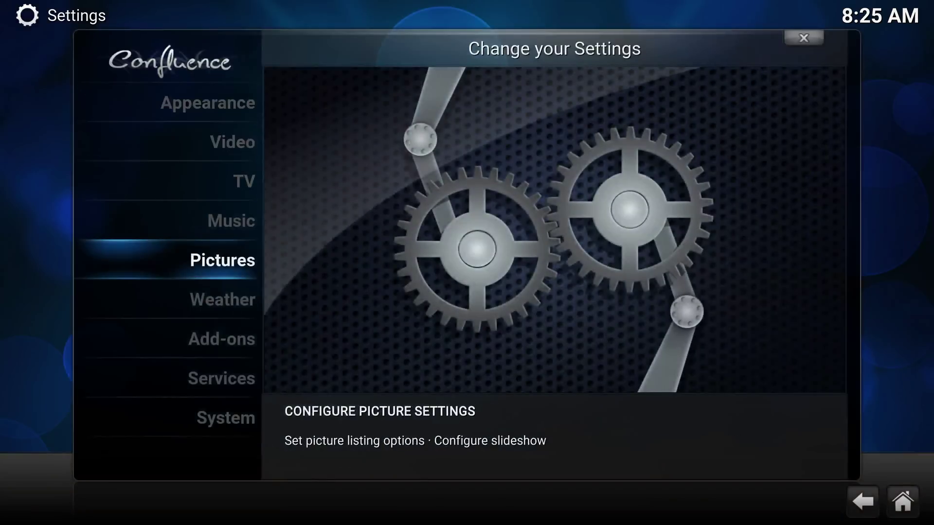
key(Down)
key(Down)
key(Return)
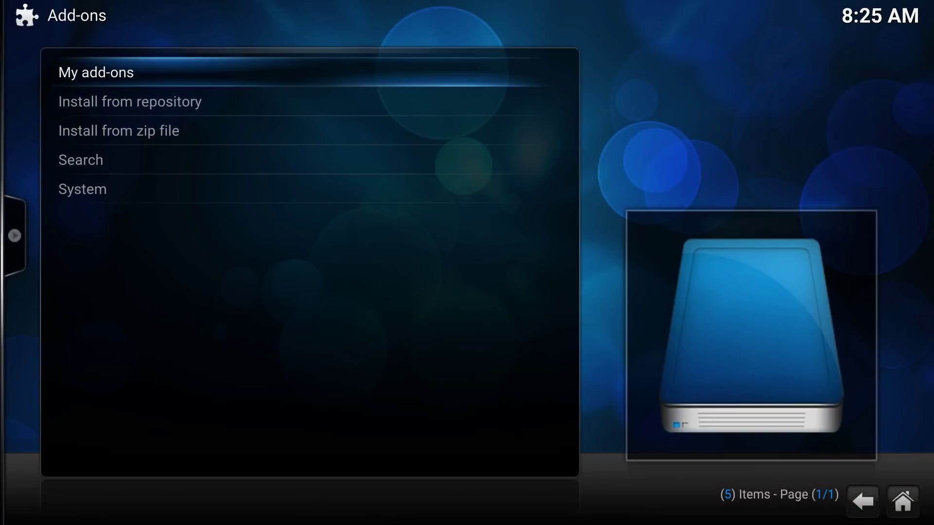
- Install repository.paradox-1.0.0.zip from the ParadoxWizard source via Install from zip file
key(Down)
key(Down)
key(Return)
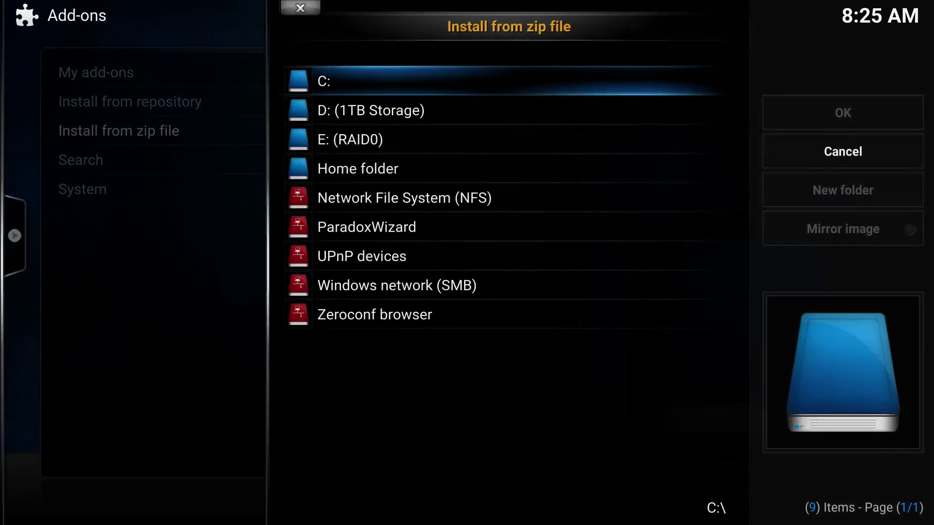
key(Down)
key(Down)
key(Down)
key(Down)
key(Down)
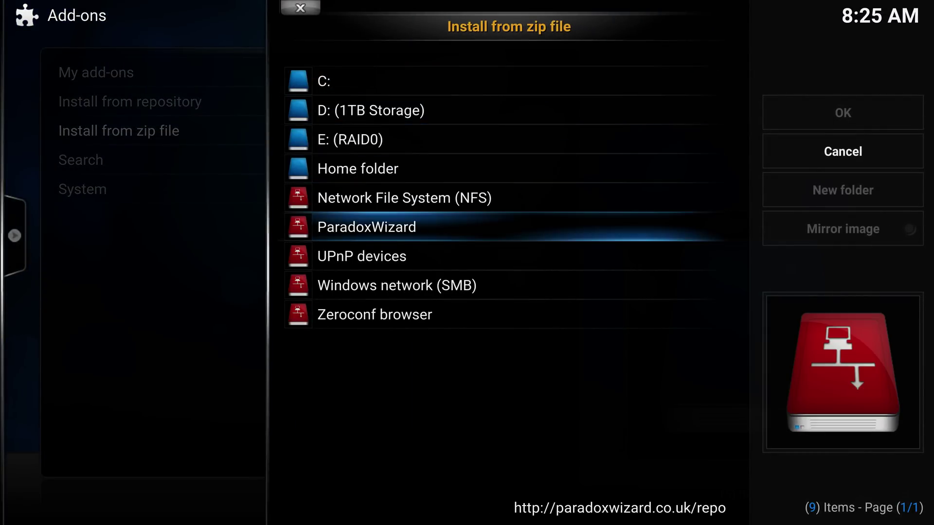
key(Return)
key(Down)
key(Down)
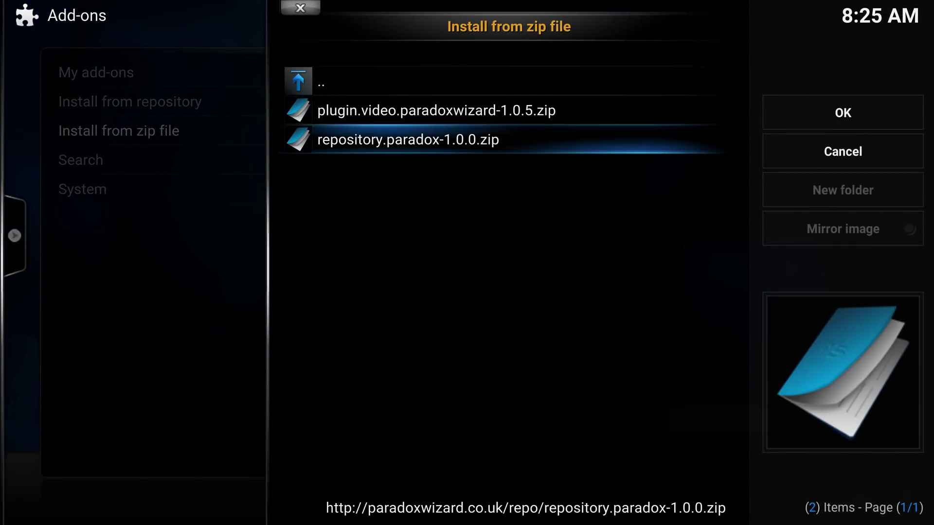
key(Return)
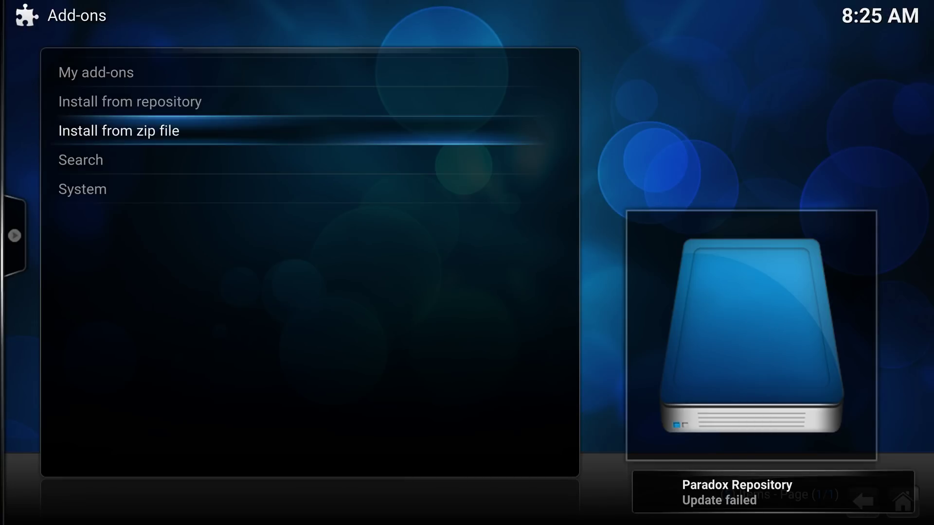
- Try installing plugin.video.paradoxwizard-1.0.5.zip from the ParadoxWizard source
key(Return)
key(Down)
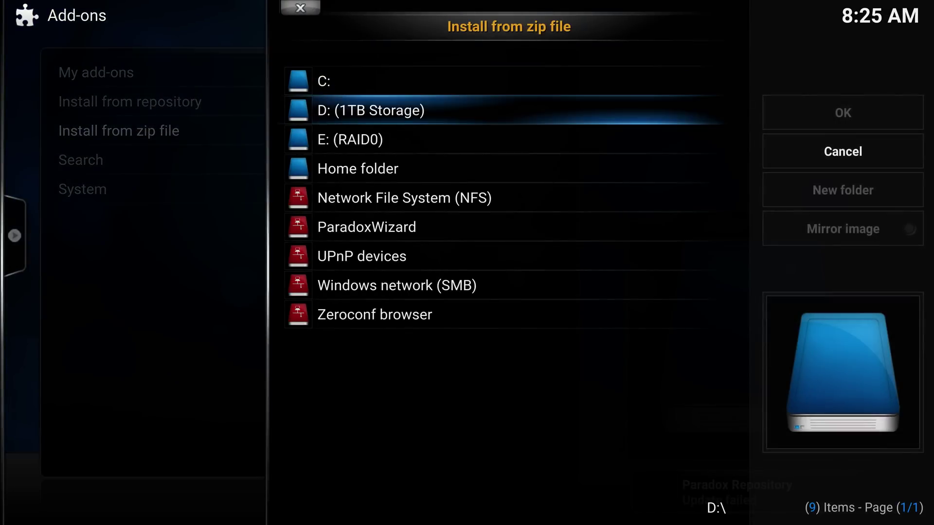
key(Down)
key(Down)
key(Down)
key(Down)
key(Return)
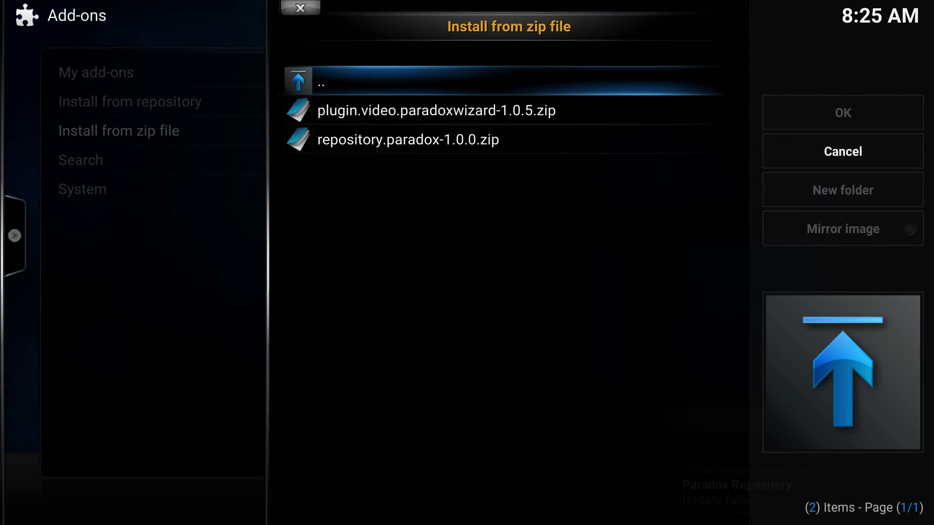
key(Down)
key(Return)
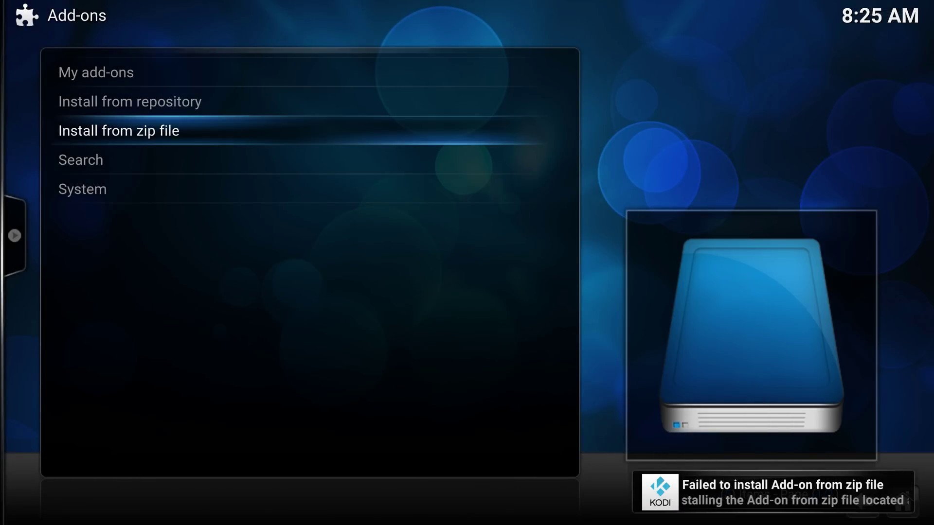
- Install repository.paradox-1.0.0.zip from ParadoxWizard again
key(Return)
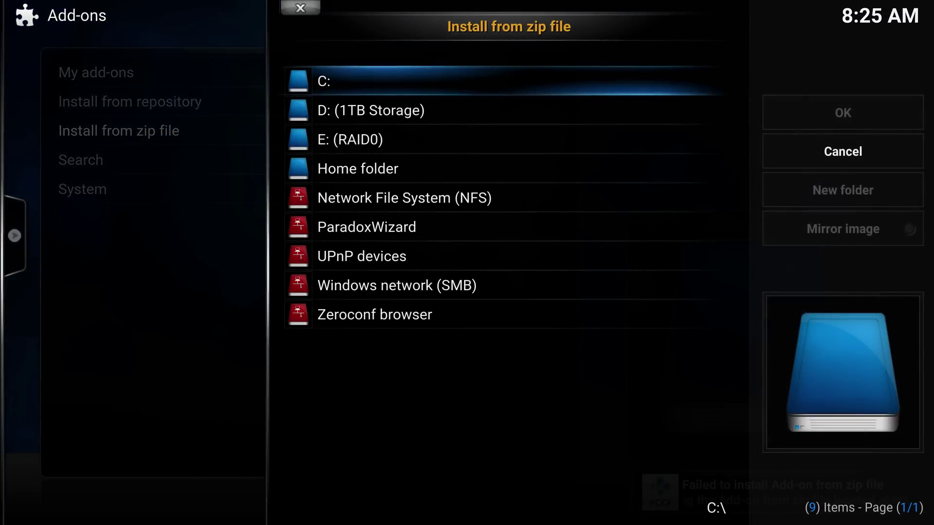
key(Down)
key(Down)
key(Down)
key(Down)
key(Down)
key(Down)
key(Down)
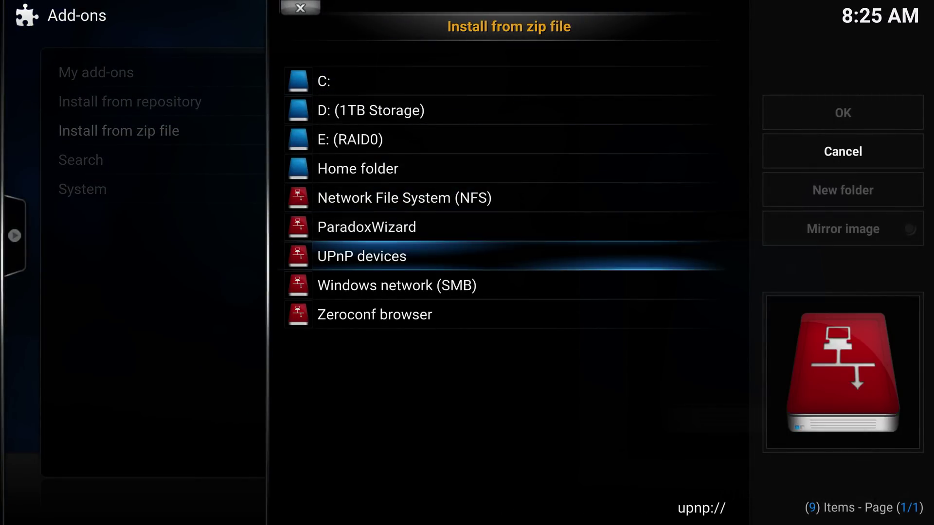
key(Up)
key(Up)
key(Return)
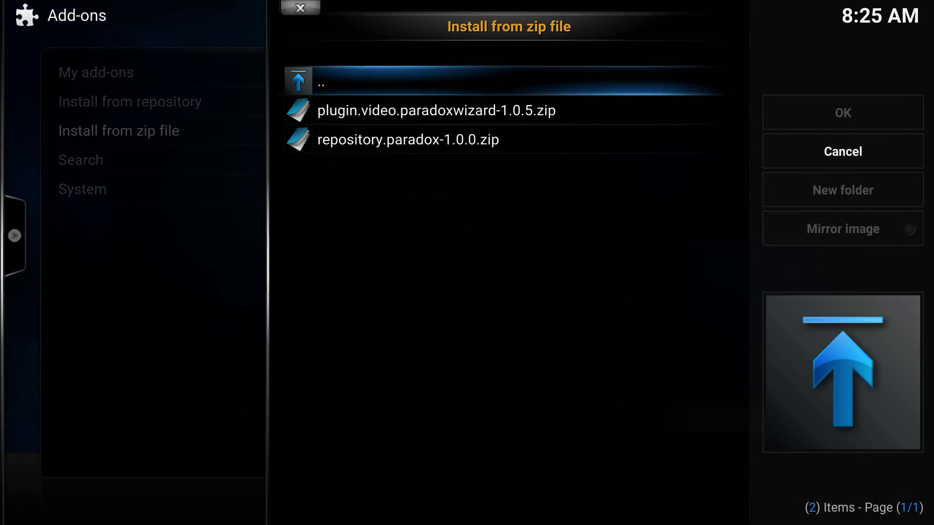
key(Down)
key(Down)
key(Return)
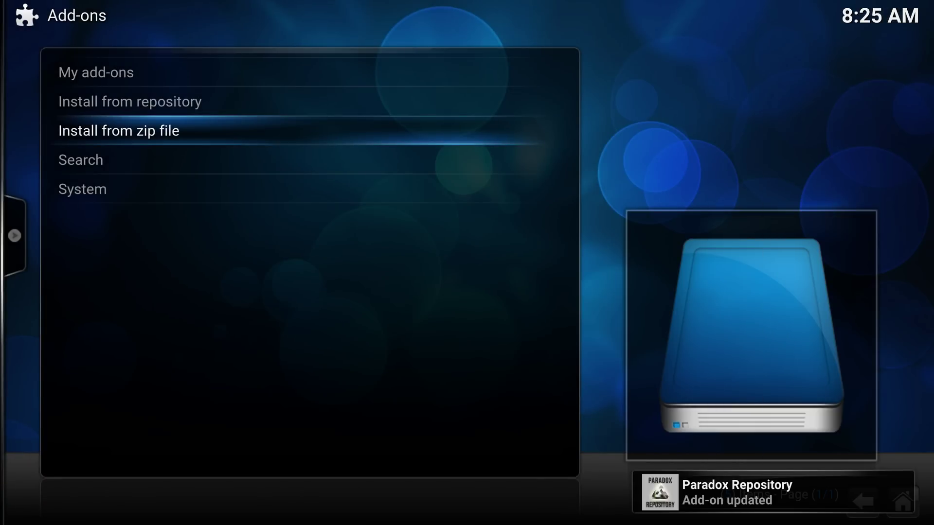
- Install Paradox Wizard 1.0.5 from the Paradox Repository's Video add-ons, then return to its categories
key(Up)
key(Return)
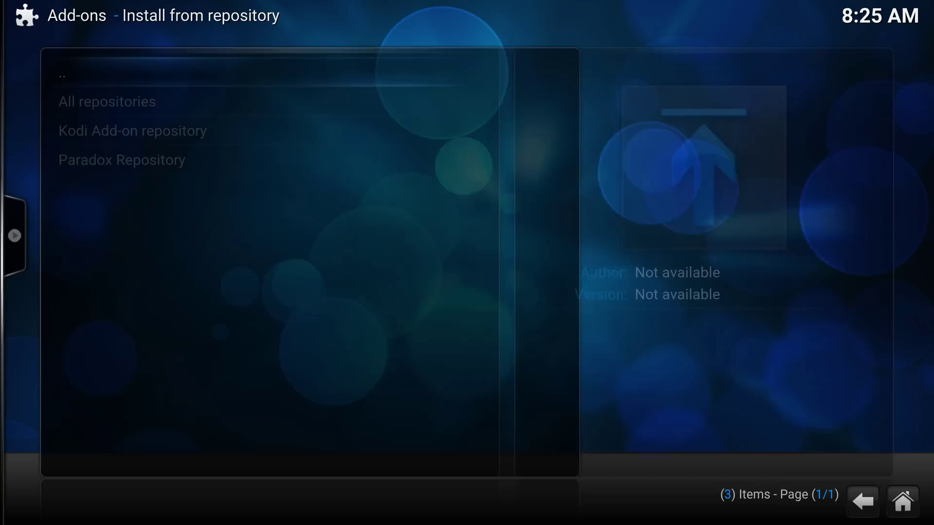
key(Down)
key(Down)
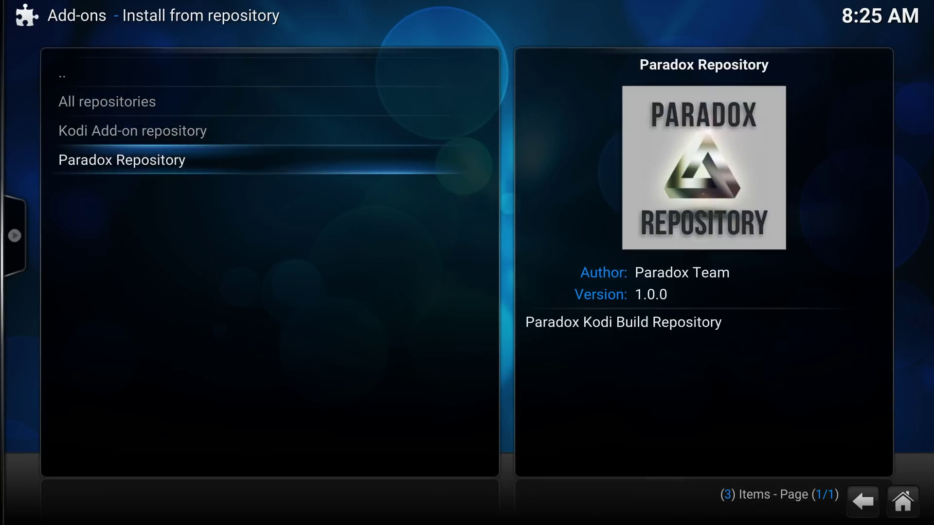
key(Return)
key(Down)
key(Down)
key(Down)
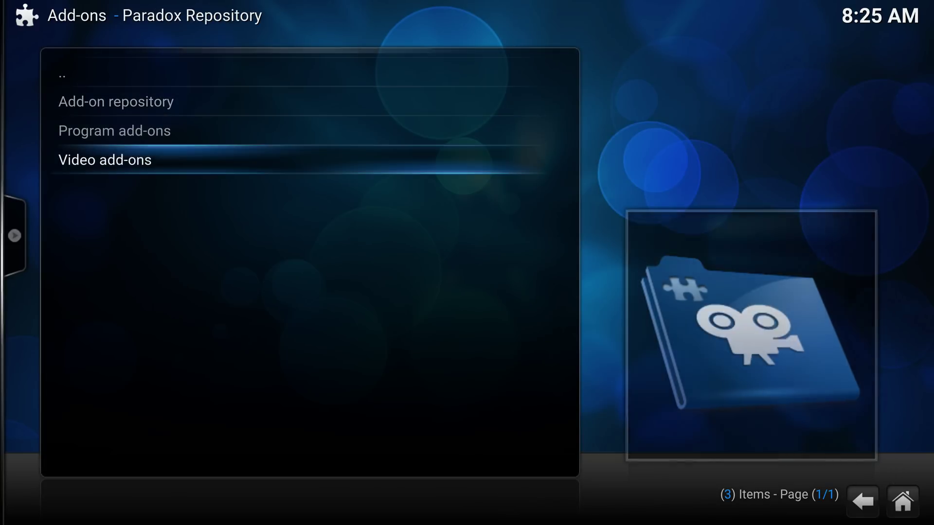
key(Return)
key(Return)
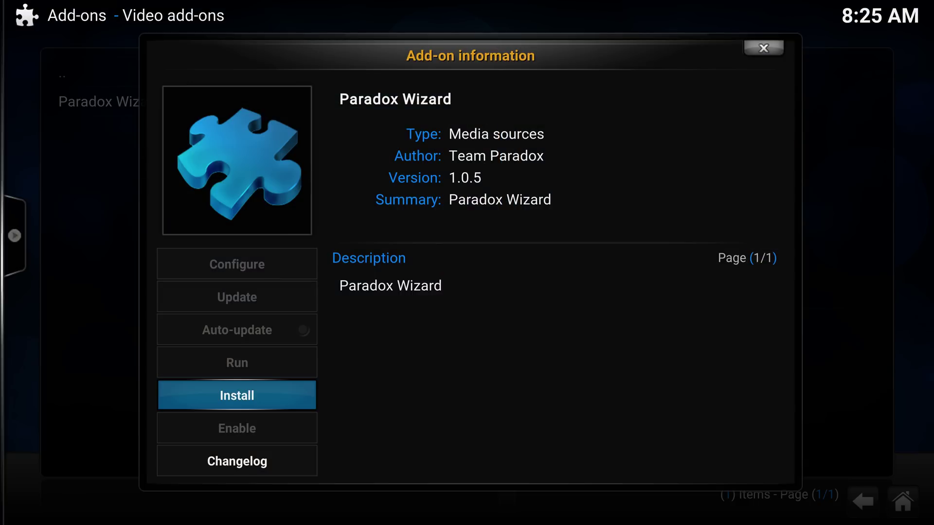
key(Return)
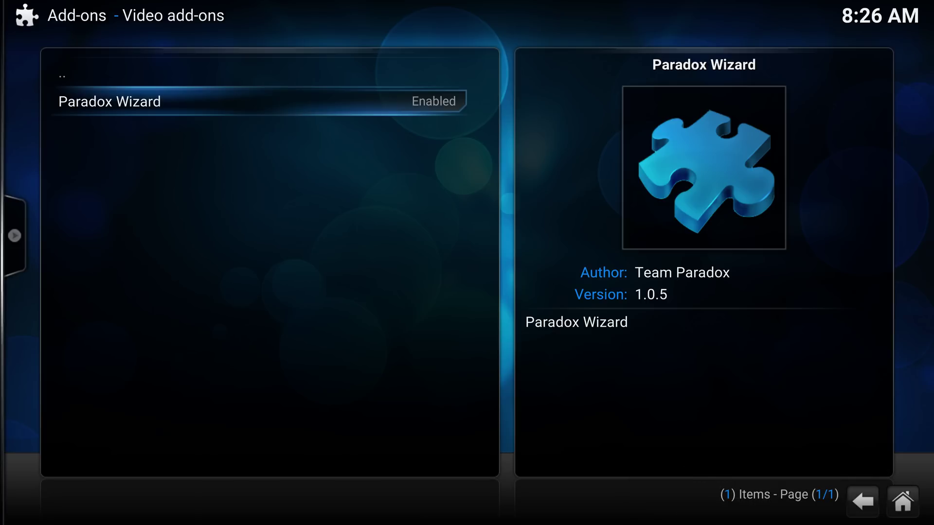
key(Up)
key(Return)
key(Up)
key(Up)
key(Up)
- Back out to the Add-ons list and browse the Kodi Add-on repository categories
key(Return)
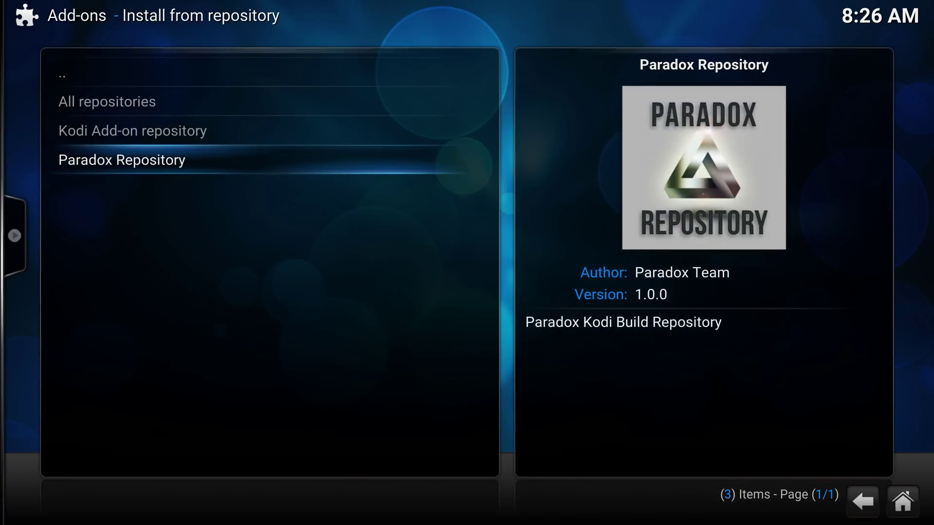
key(Up)
key(Up)
key(Up)
key(Return)
key(Down)
key(Up)
key(Up)
key(Down)
key(Return)
key(Up)
key(Up)
key(Up)
key(Up)
key(Up)
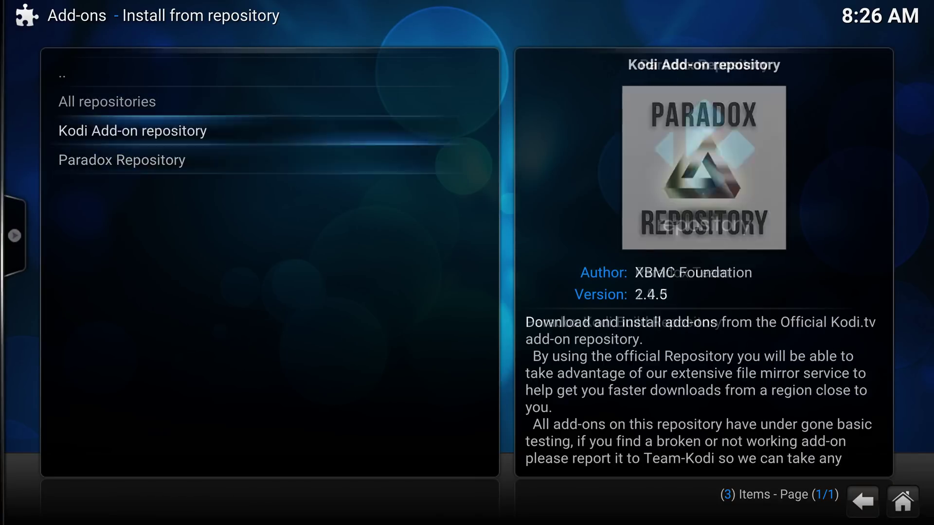
key(Up)
key(Up)
key(Down)
key(Down)
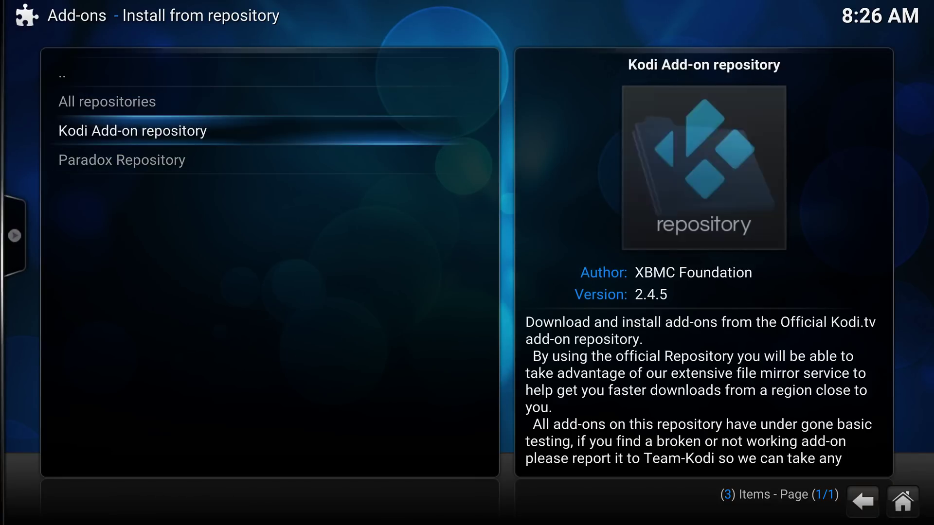
key(Return)
key(Down)
key(Down)
key(Down)
key(Down)
key(Down)
key(Down)
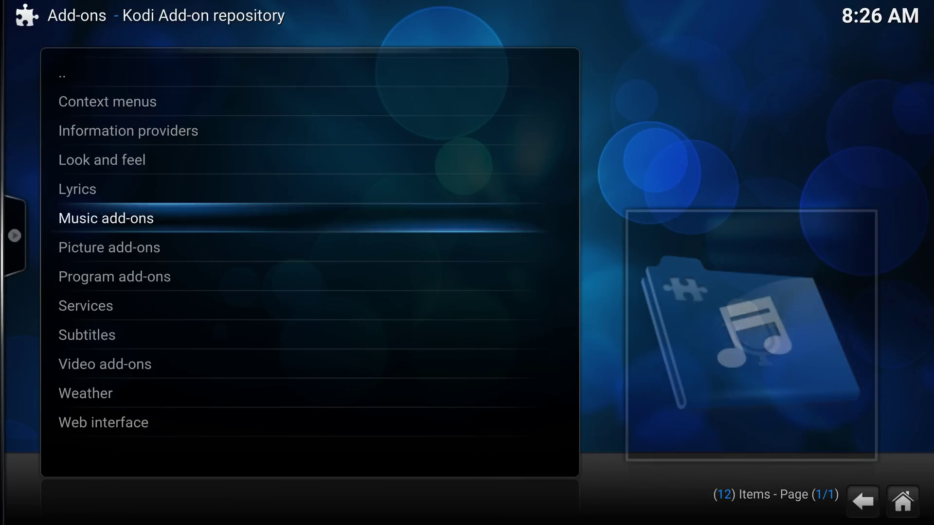
- Leave the repository and Settings to return to the Kodi home screen
key(Escape)
key(Down)
key(Up)
key(Escape)
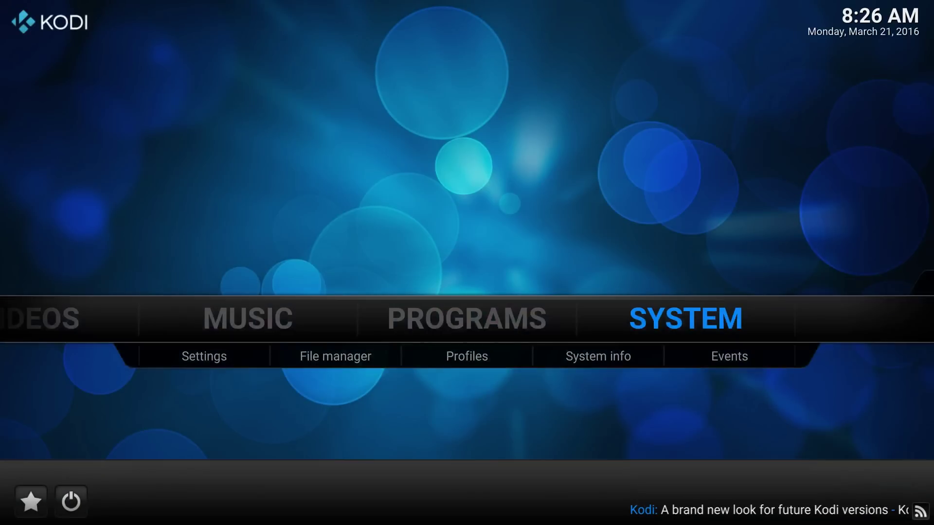
- Open Paradox Wizard from Videos > Add-ons and show its Install Paradox build list
key(Left)
key(Left)
key(Left)
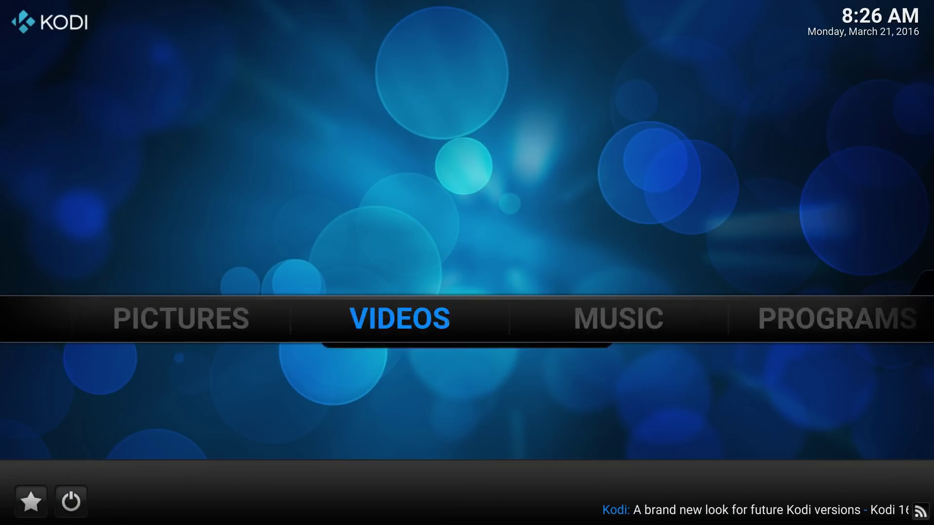
key(Down)
key(Right)
key(Return)
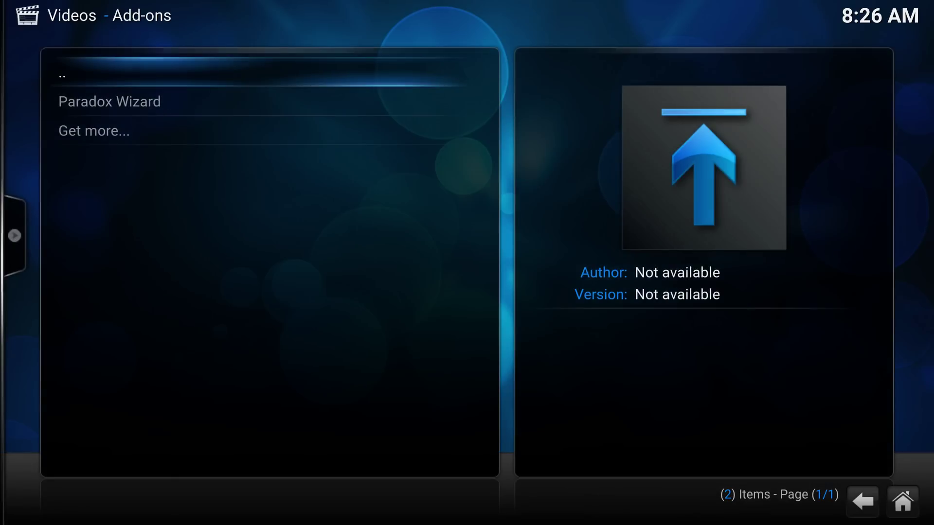
key(Return)
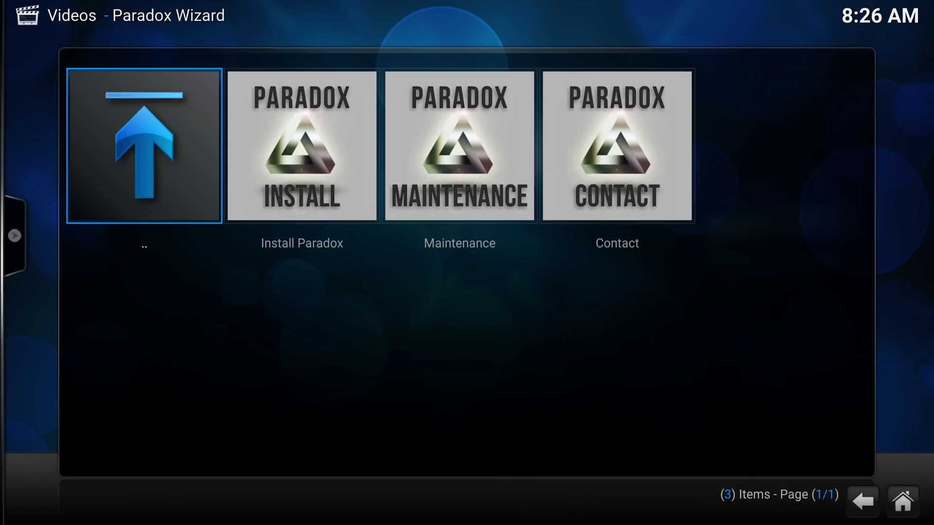
key(Right)
key(Right)
key(Left)
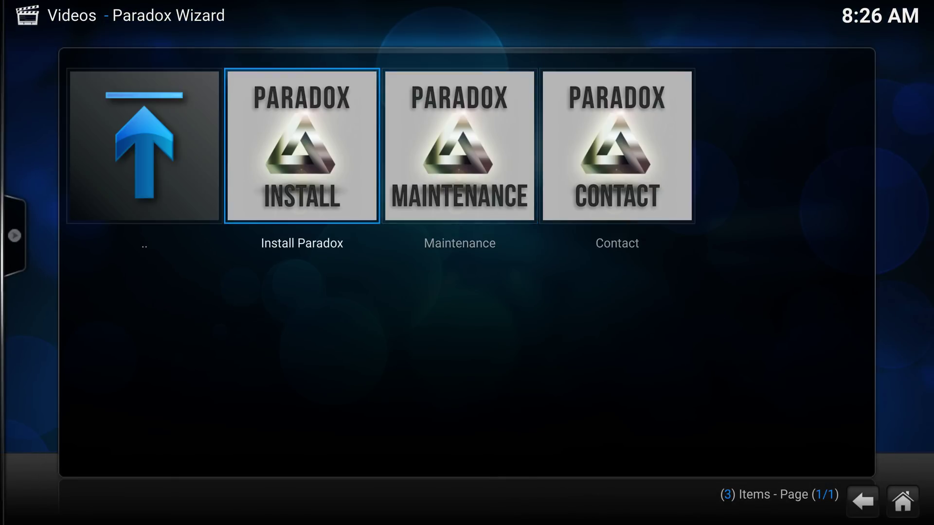
key(Return)
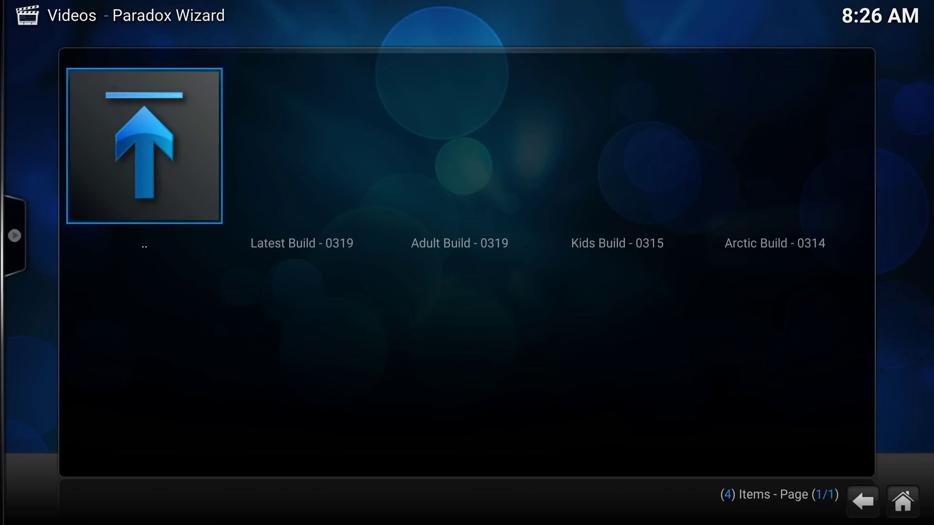
- Attempt Latest Build - 0319 twice, dismissing the authentication-required warning each time
key(Right)
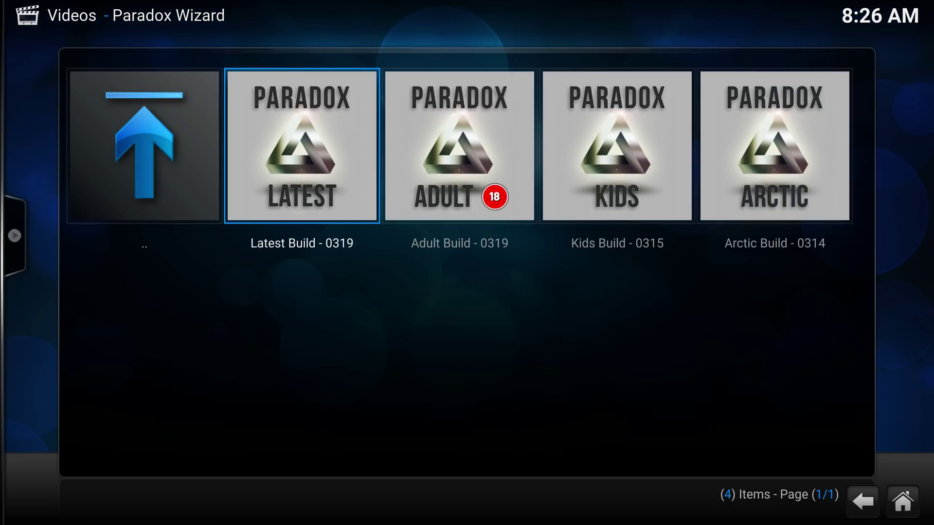
key(Return)
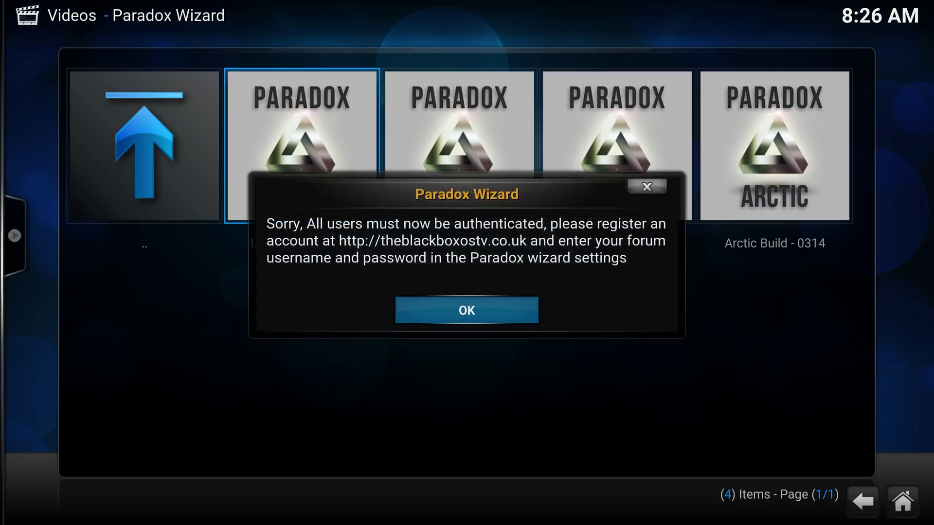
key(Return)
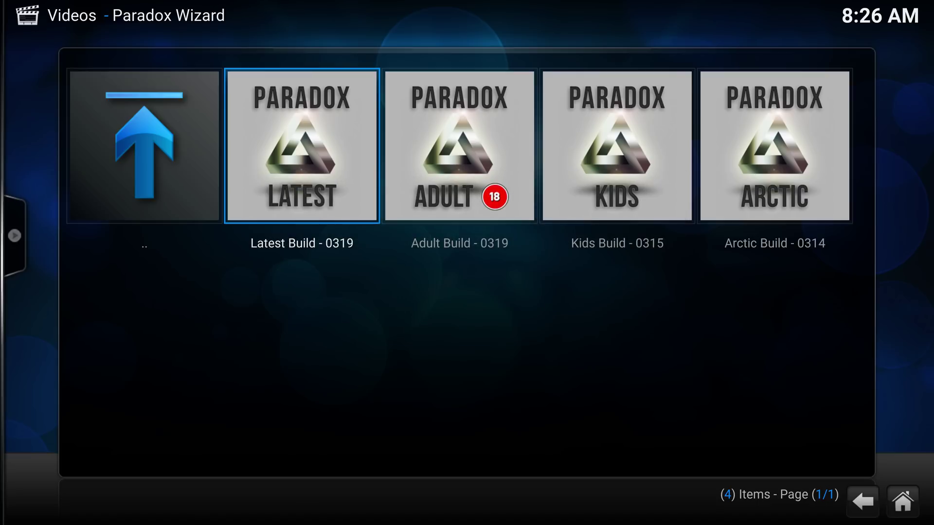
key(Left)
key(Right)
key(Return)
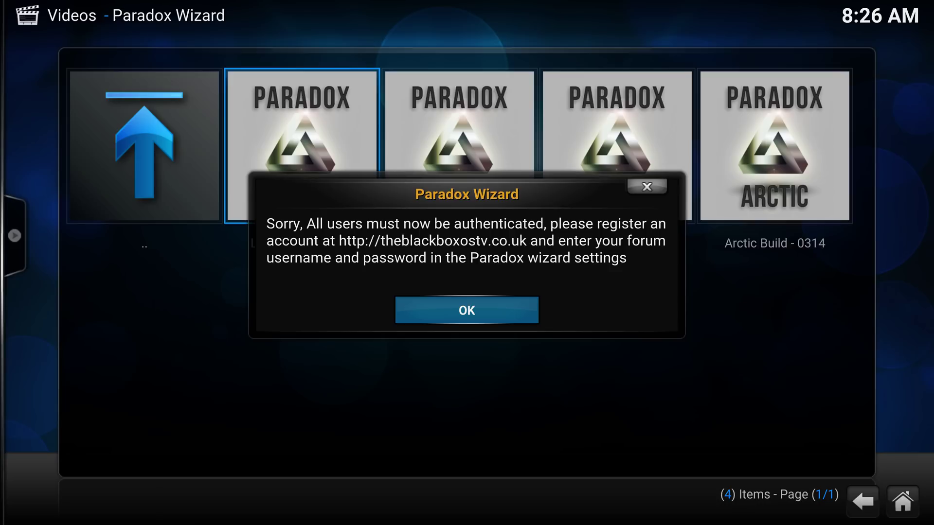
key(Return)
key(Left)
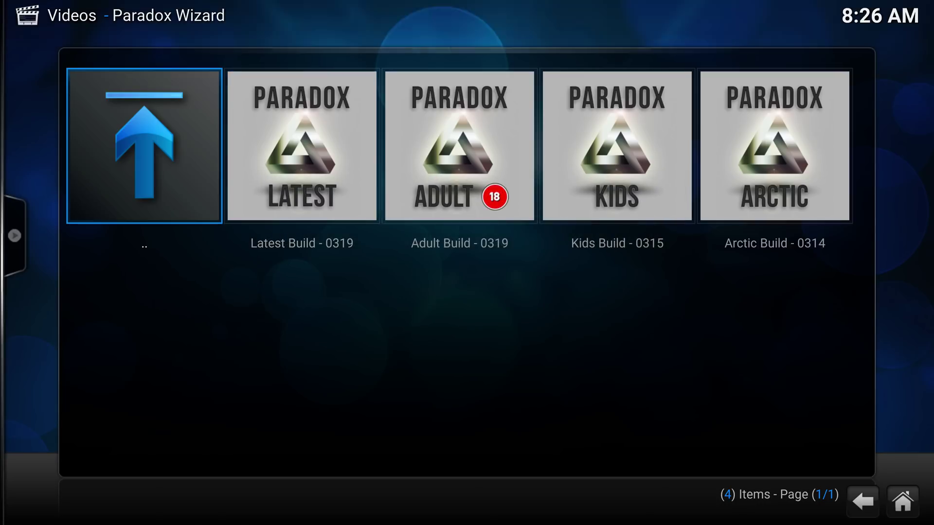
key(Return)
- Open the wizard's Maintenance menu, then back out to the Video add-ons list
key(Right)
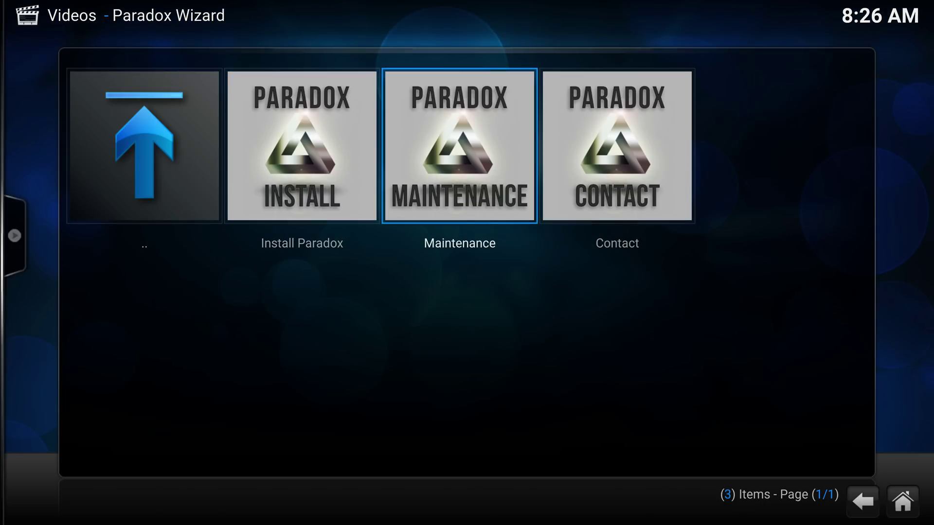
key(Return)
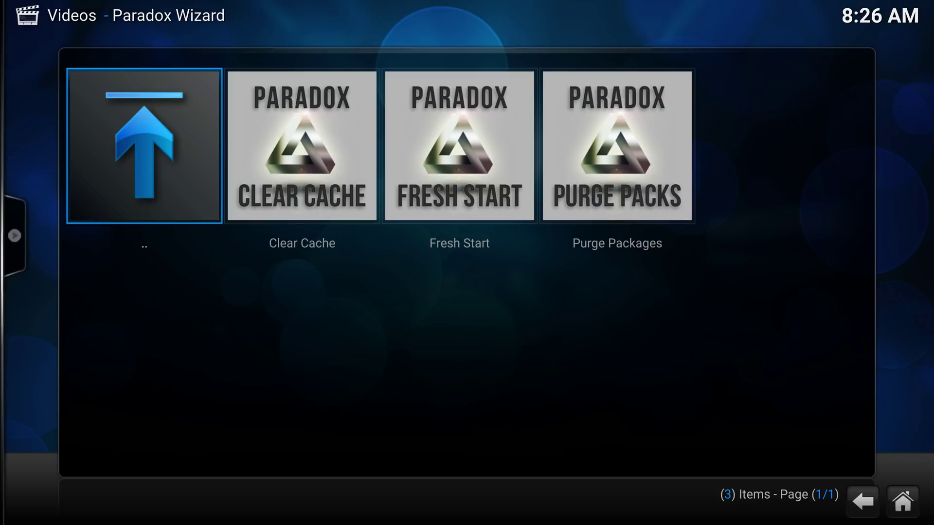
key(Return)
key(Left)
key(Left)
key(Return)
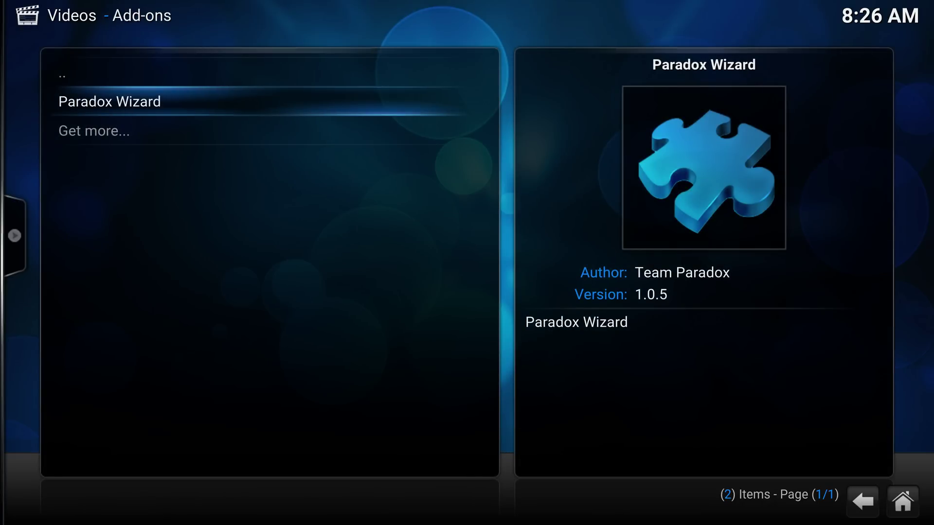
- Enter the forum account username in Paradox Wizard's Login settings and confirm
right_click(171, 99)
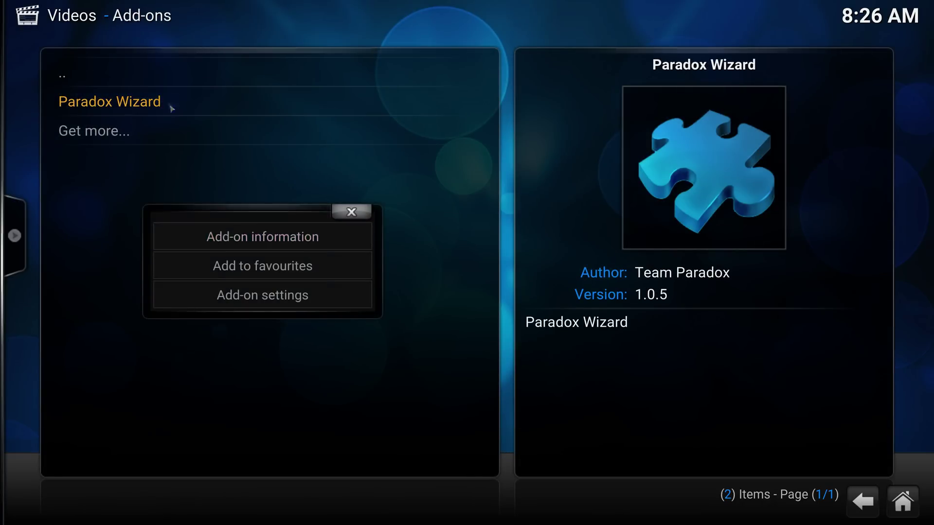
click(285, 300)
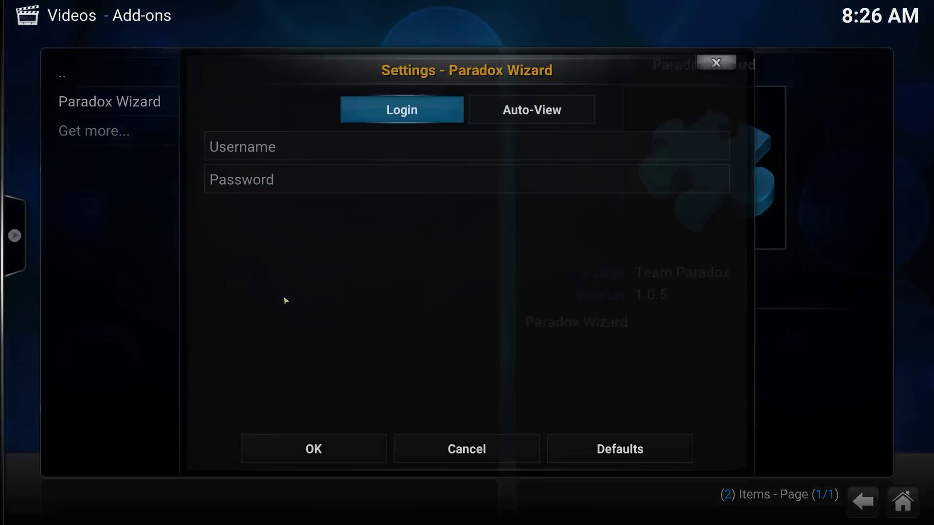
click(339, 154)
text(bizzlebu)
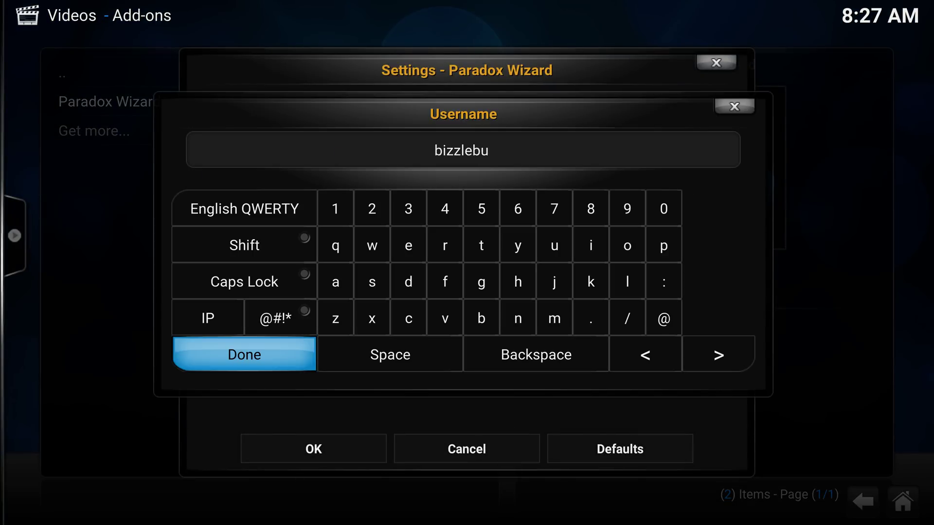
text(g)
click(323, 450)
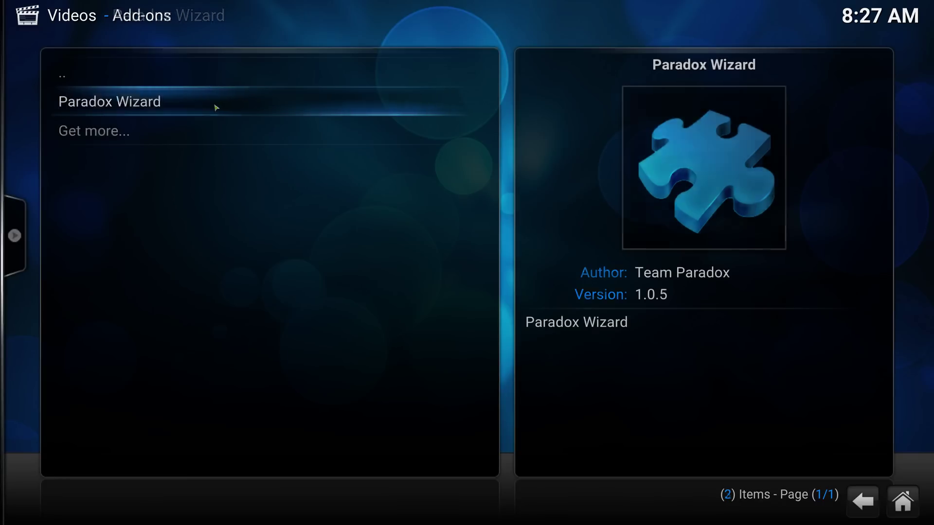
- Launch the Paradox Wizard add-on and pick Install Paradox to list the available builds
click(214, 103)
key(Left)
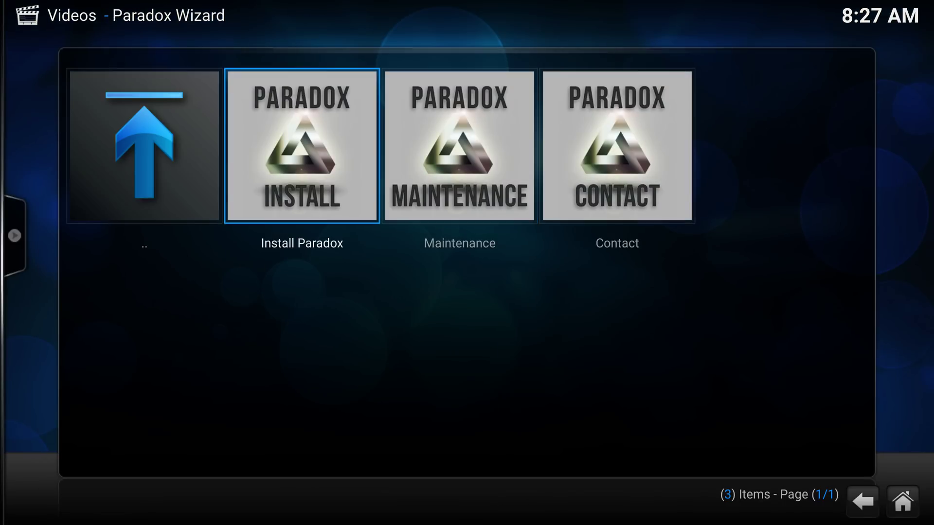
key(Return)
key(Return)
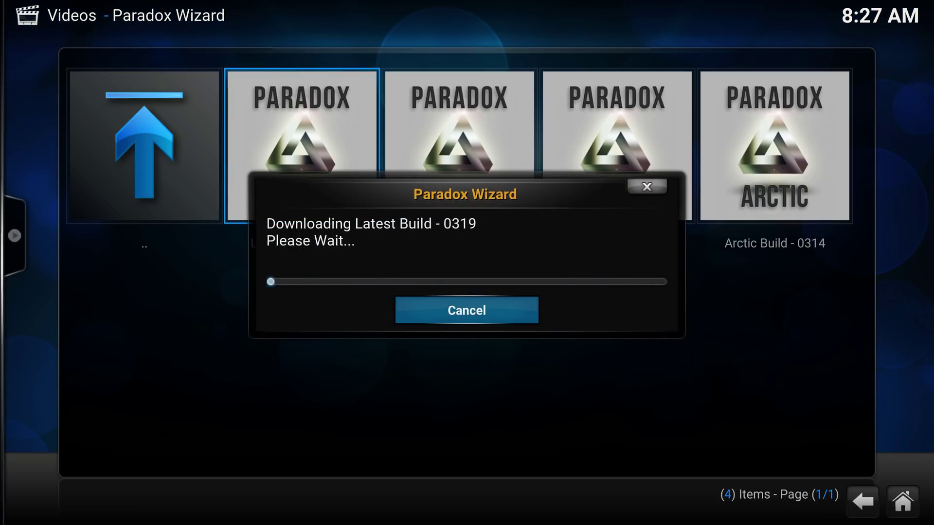